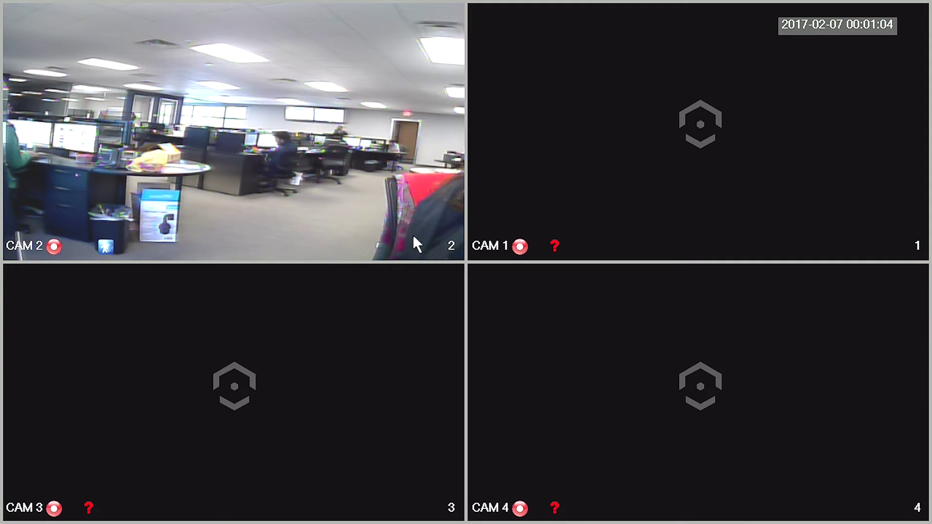
Open Main Menu from the live view's quick menu and log in with the on-screen keyboard password
right_click(395, 192)
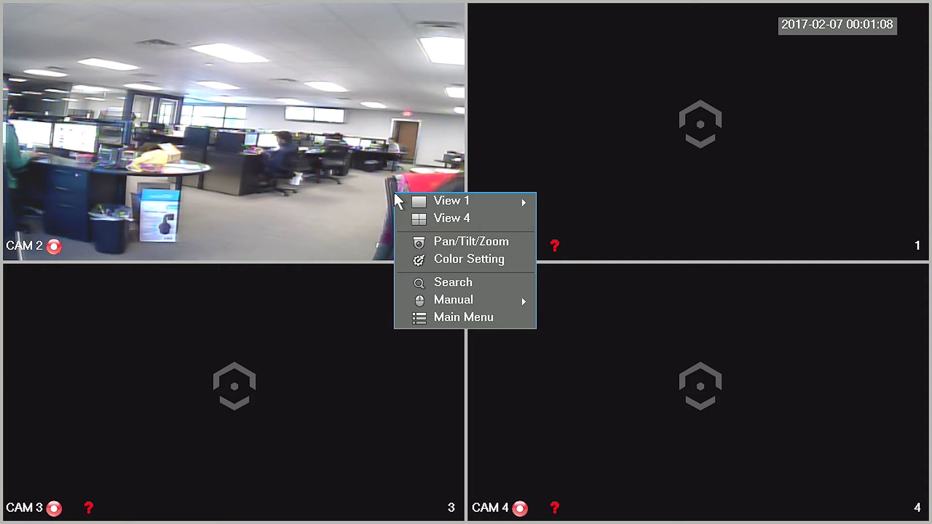
left_click(447, 321)
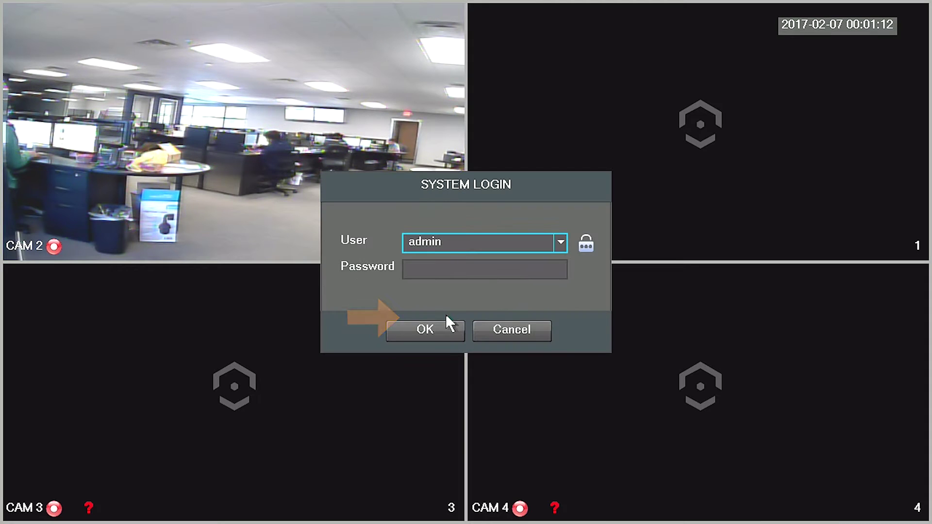
left_click(447, 269)
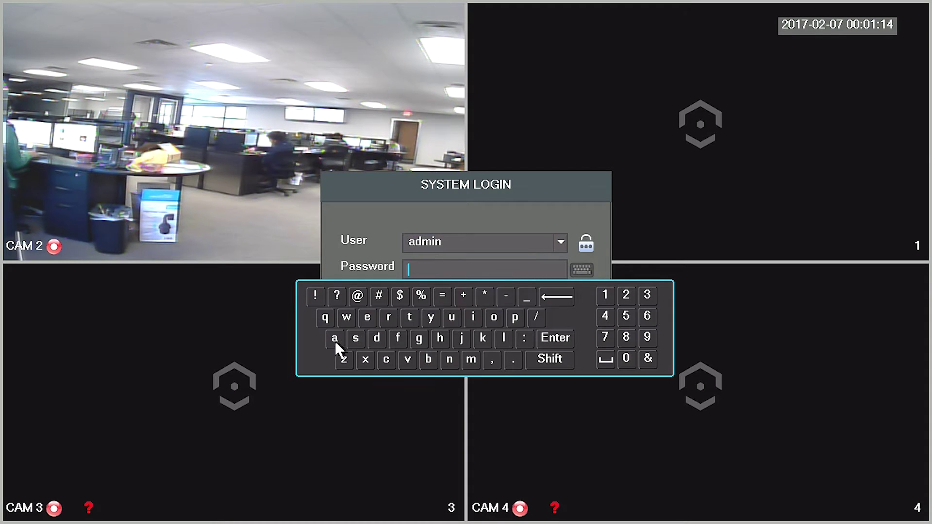
left_click(336, 339)
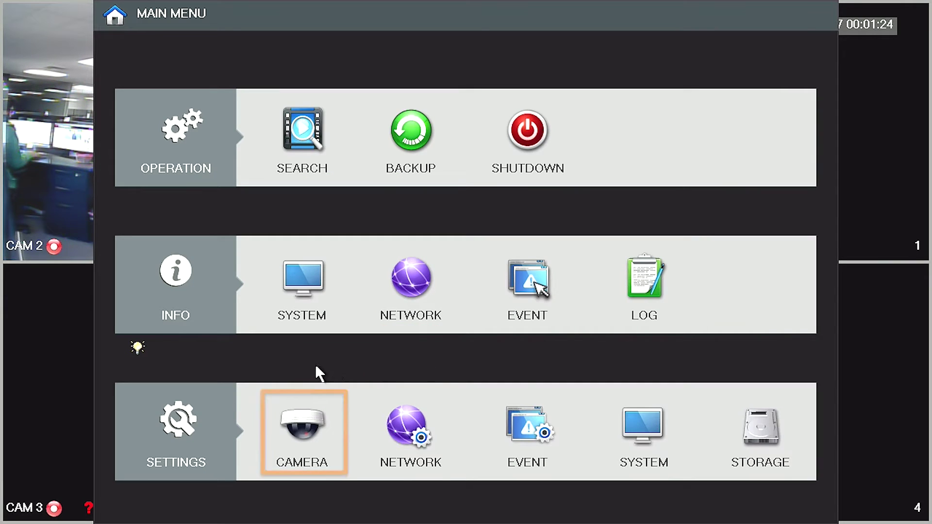
Set channel 4 to IP under Camera > Channel Type and save the change
left_click(297, 424)
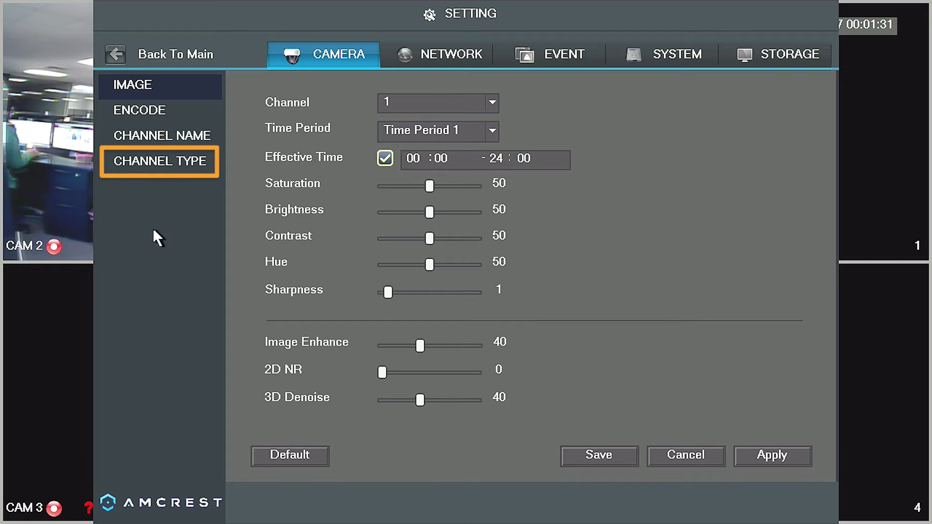
left_click(153, 166)
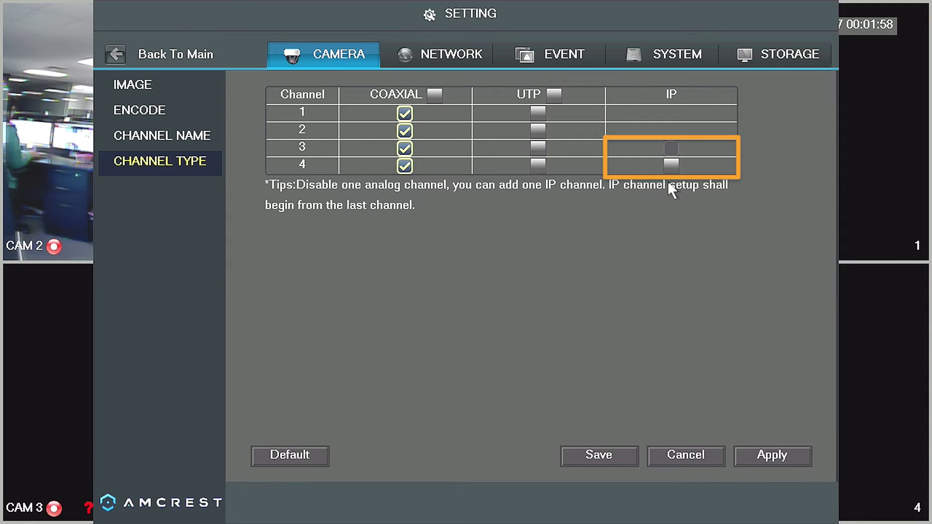
left_click(671, 166)
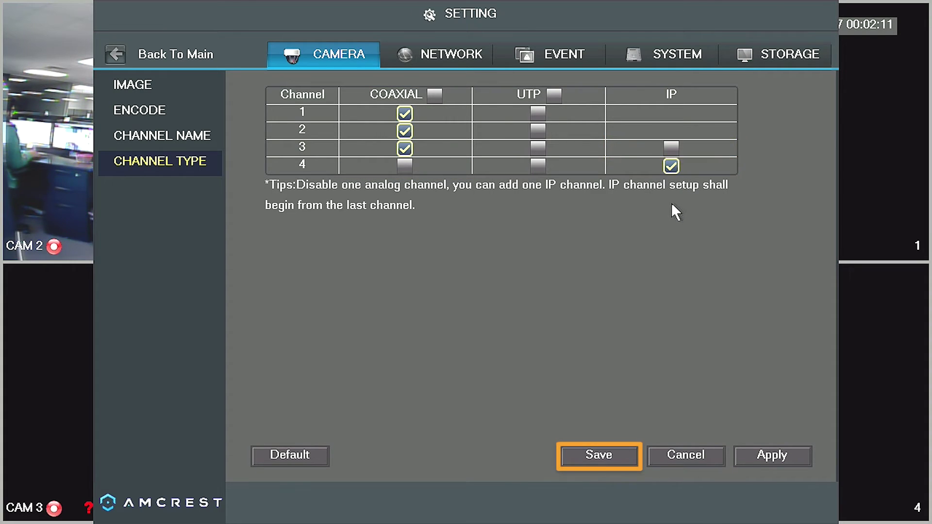
left_click(601, 454)
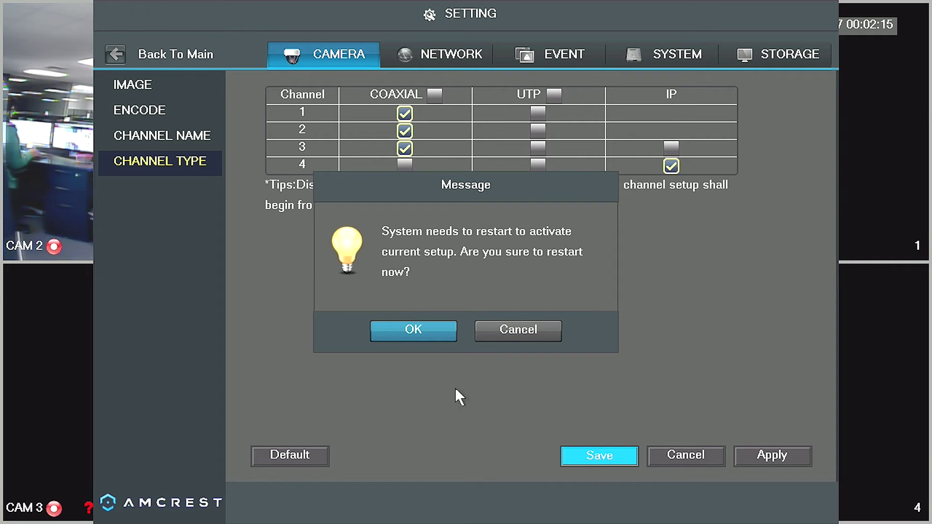
Approve the DVR restart, then cancel the Startup Wizard and confirm the cancellation
left_click(417, 331)
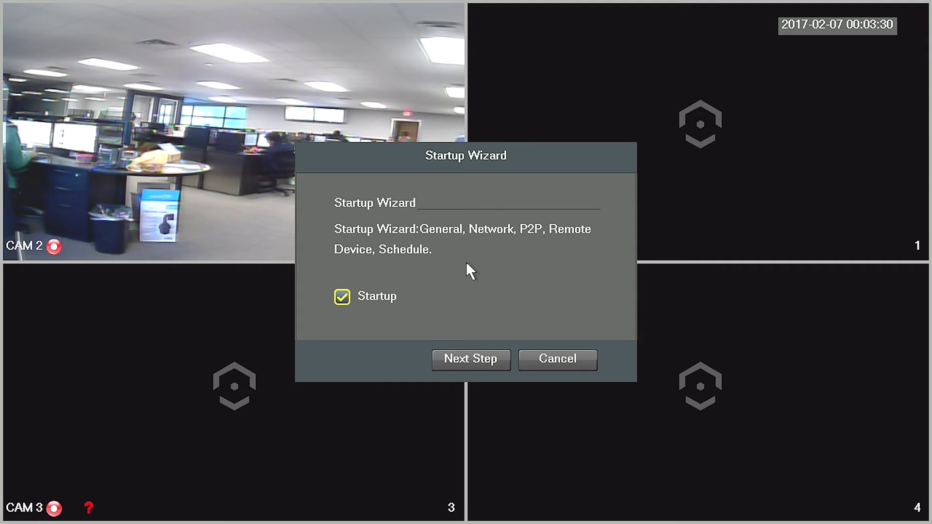
left_click(545, 360)
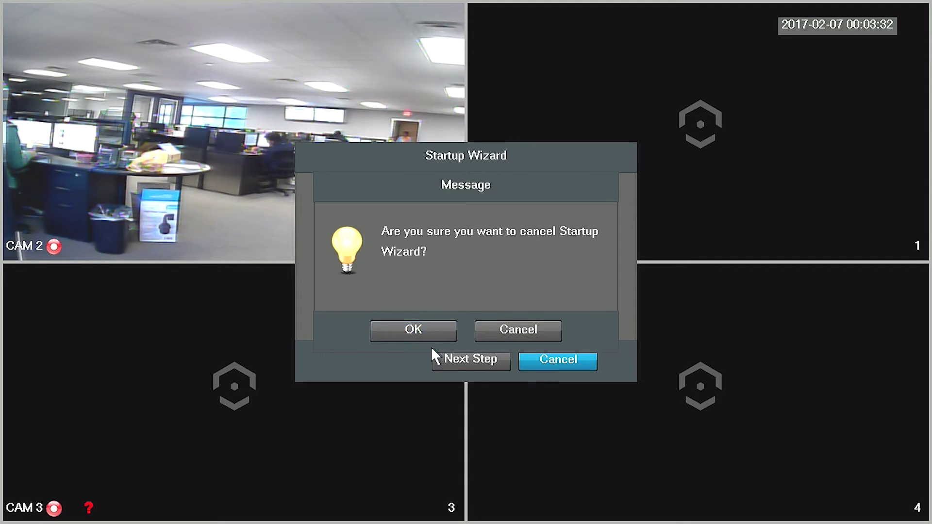
left_click(419, 334)
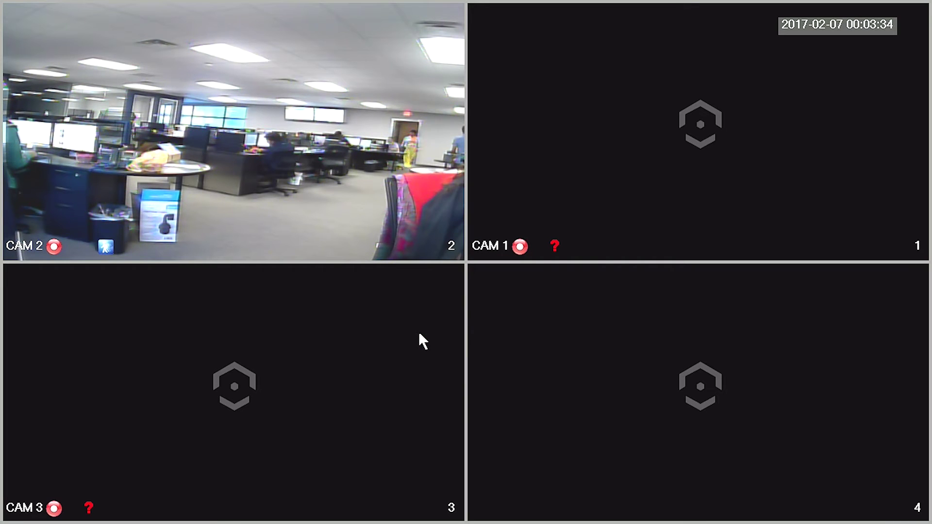
Log back in through the live view's Main Menu and open the Camera settings
right_click(448, 207)
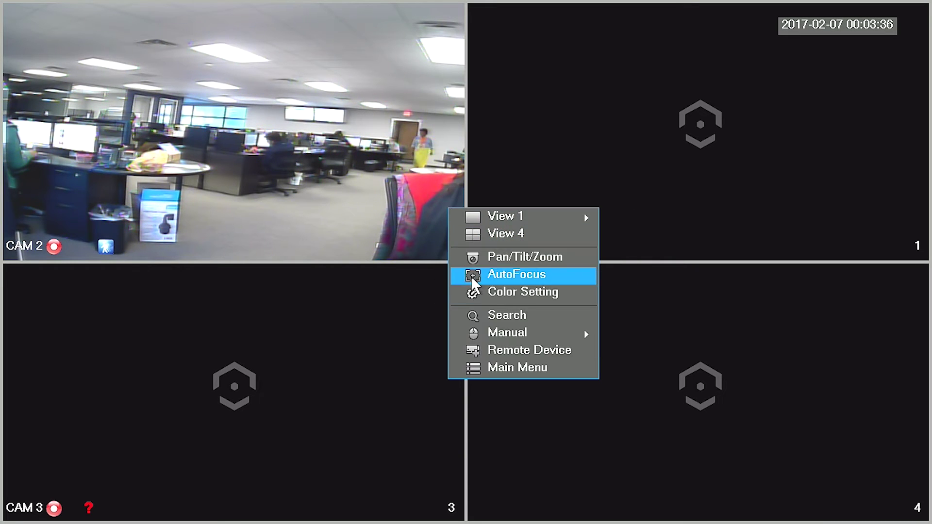
left_click(490, 368)
left_click(458, 266)
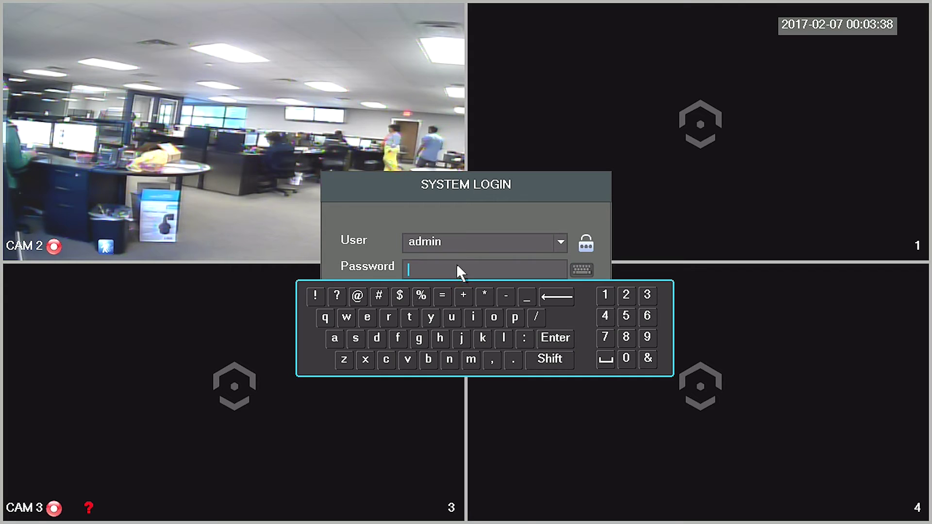
left_click(356, 338)
left_click(377, 338)
left_click(555, 339)
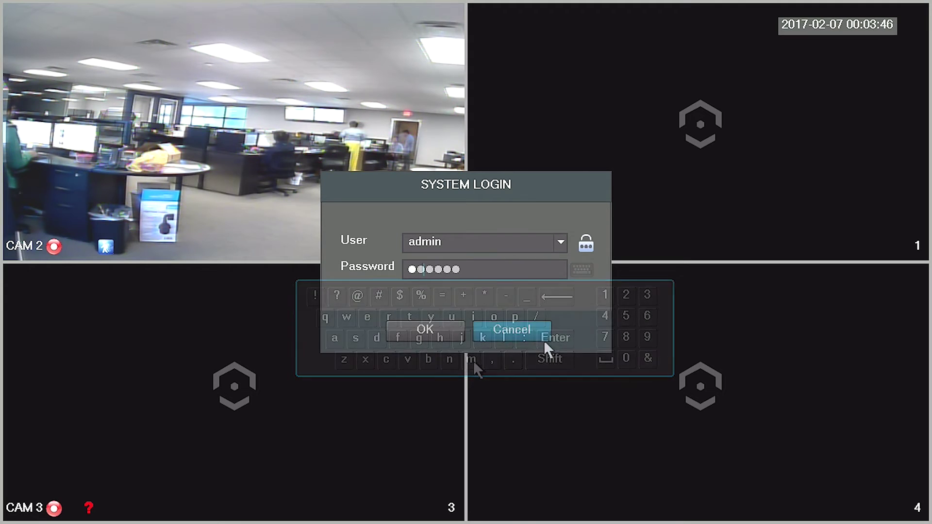
left_click(427, 330)
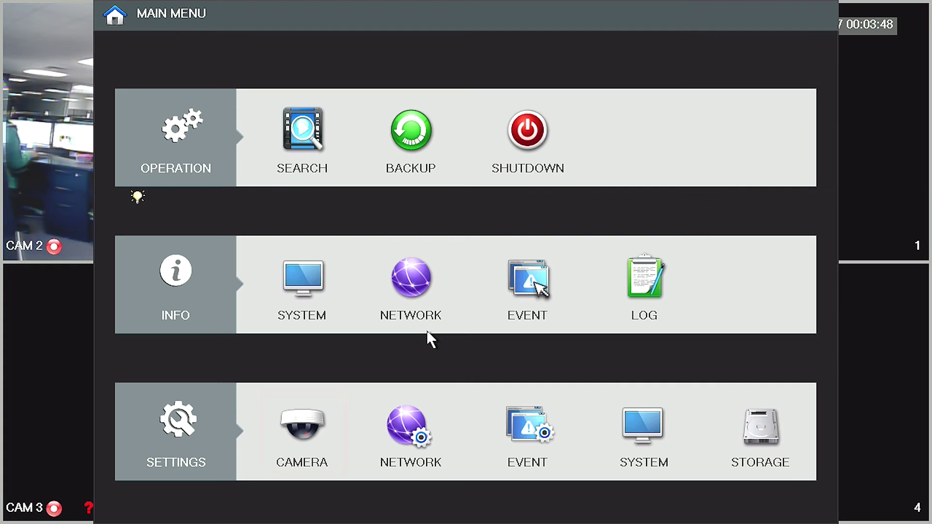
left_click(304, 450)
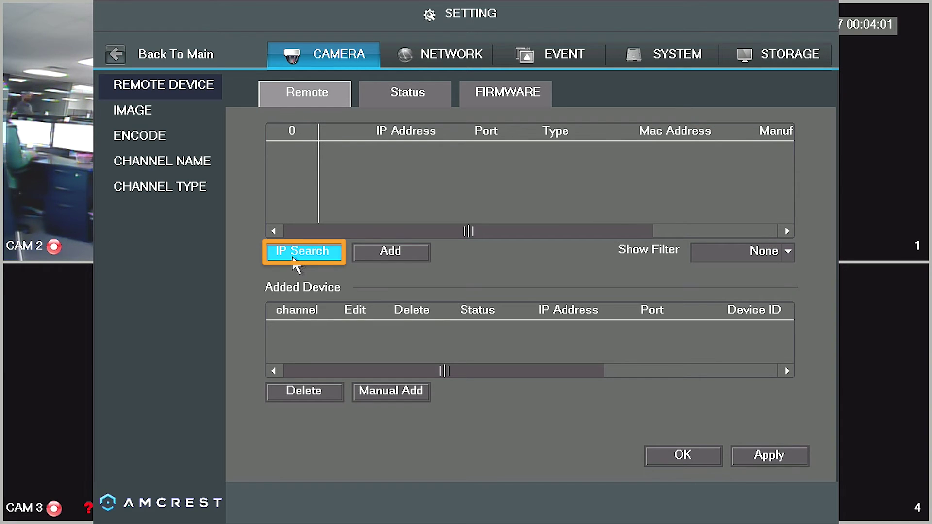
Search for IP cameras, then check and add the 10.0.11.79 camera as a remote device
left_click(294, 256)
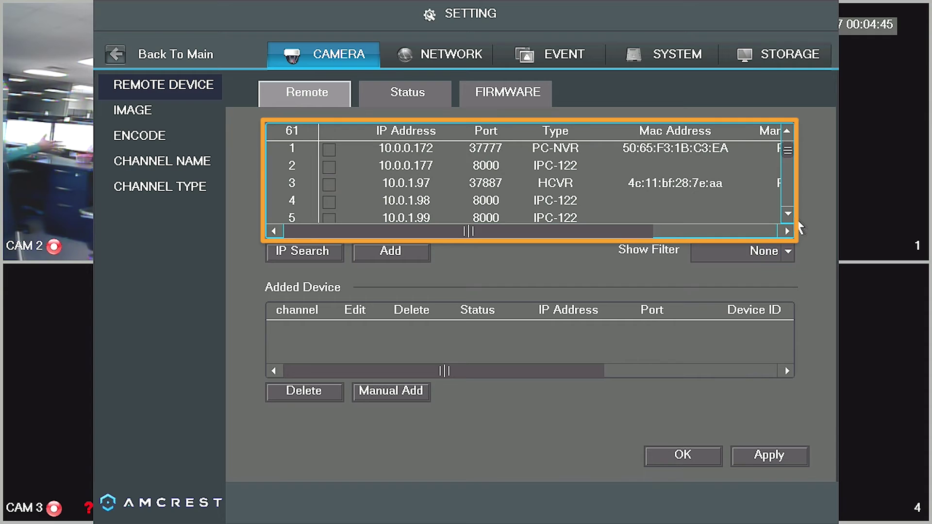
left_click(788, 213)
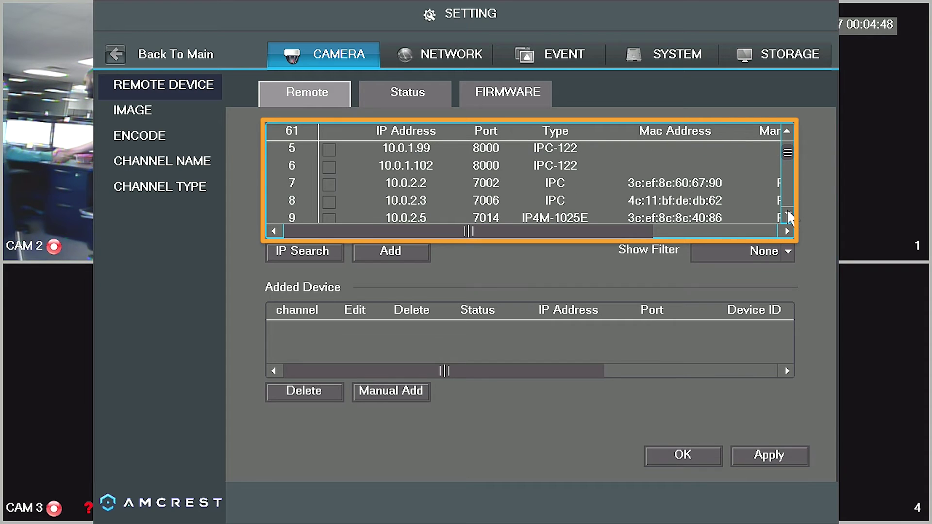
scroll(789, 216, "down", 1)
scroll(789, 216, "down", 8)
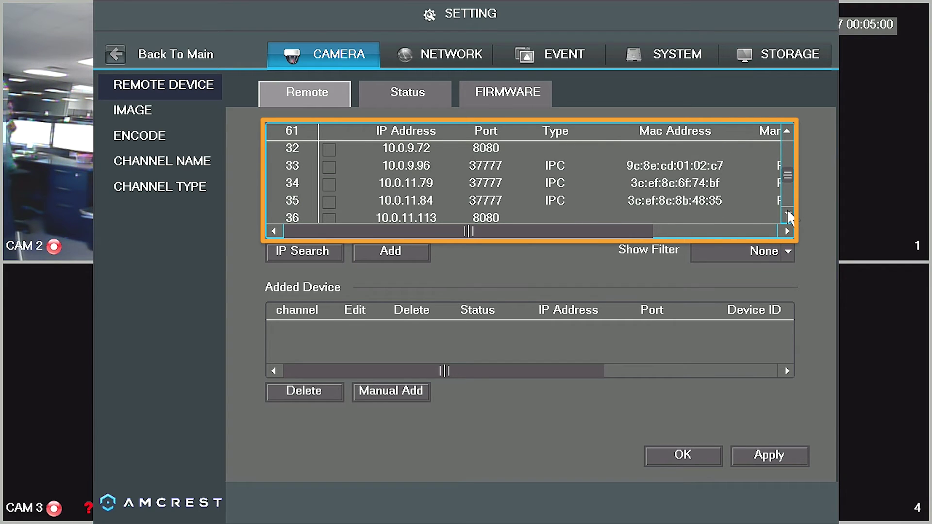
left_click(327, 189)
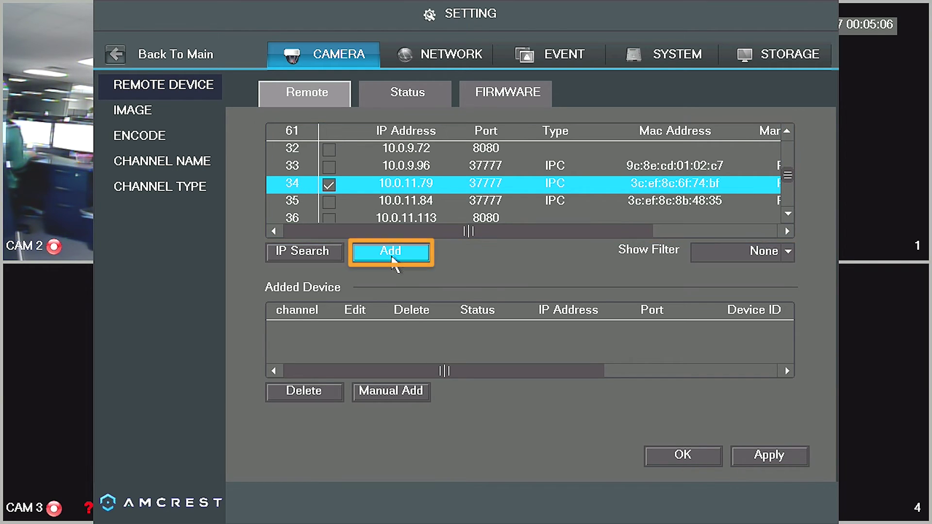
left_click(393, 259)
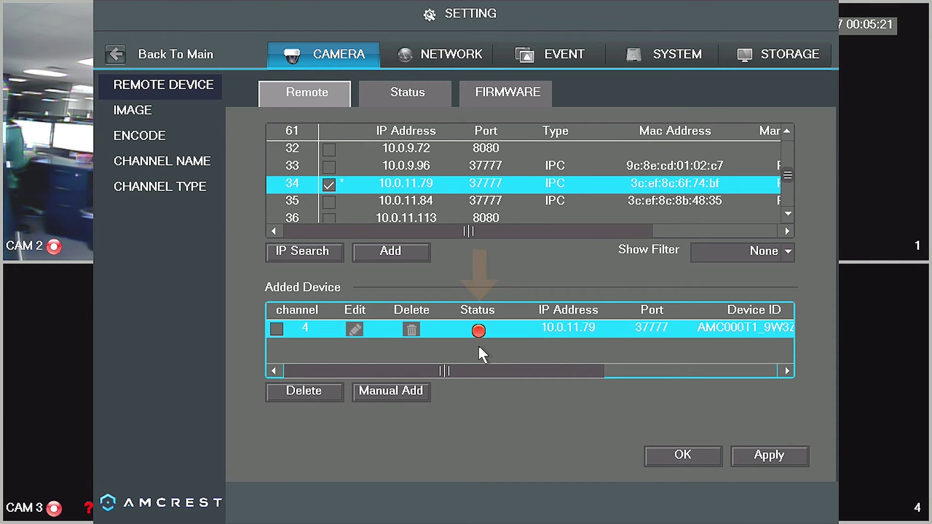
Clear and retype the channel 4 camera's password on the on-screen keyboard, then save it
double_click(480, 329)
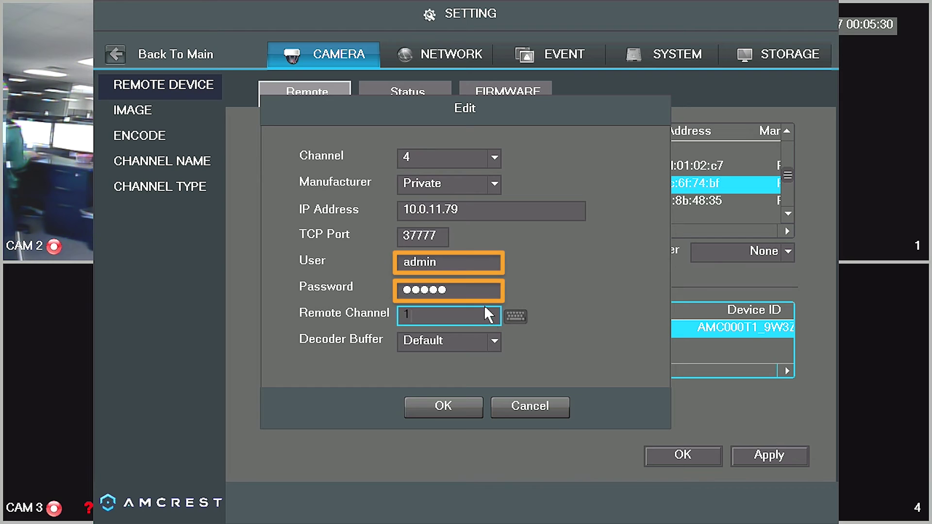
left_click(484, 291)
left_click(510, 310)
left_click(510, 310)
left_click(511, 309)
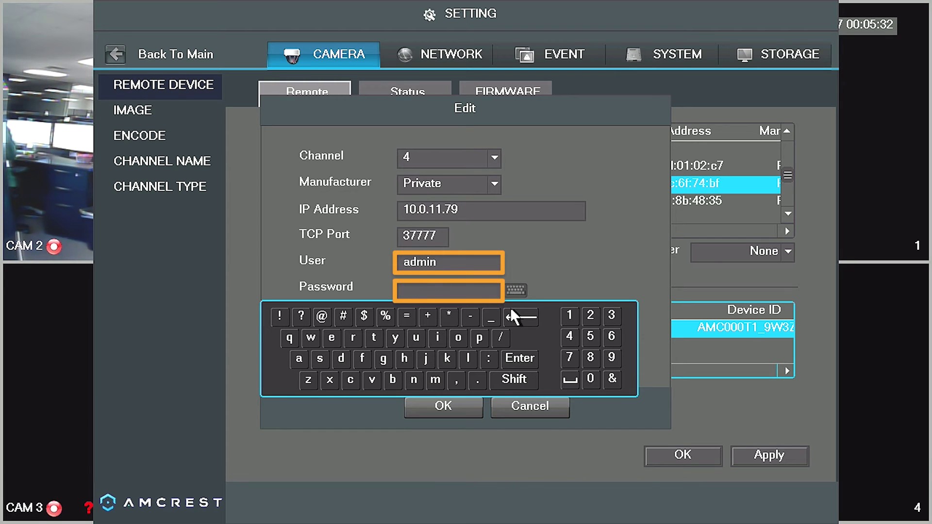
left_click(341, 359)
left_click(436, 379)
left_click(437, 337)
left_click(413, 379)
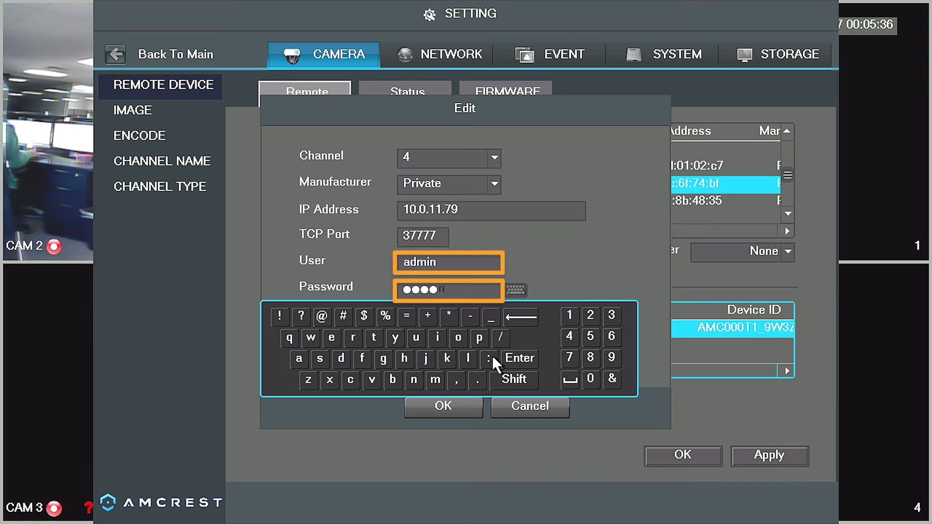
left_click(565, 317)
left_click(520, 350)
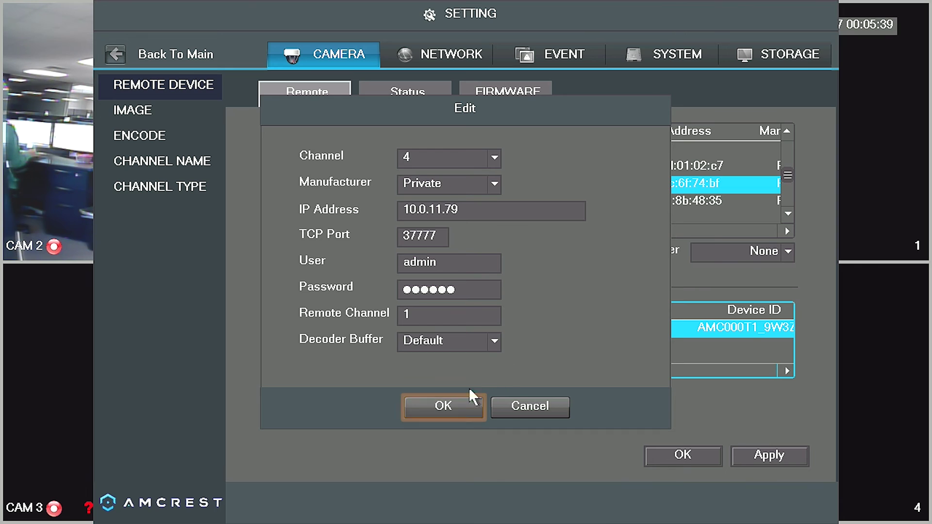
left_click(442, 410)
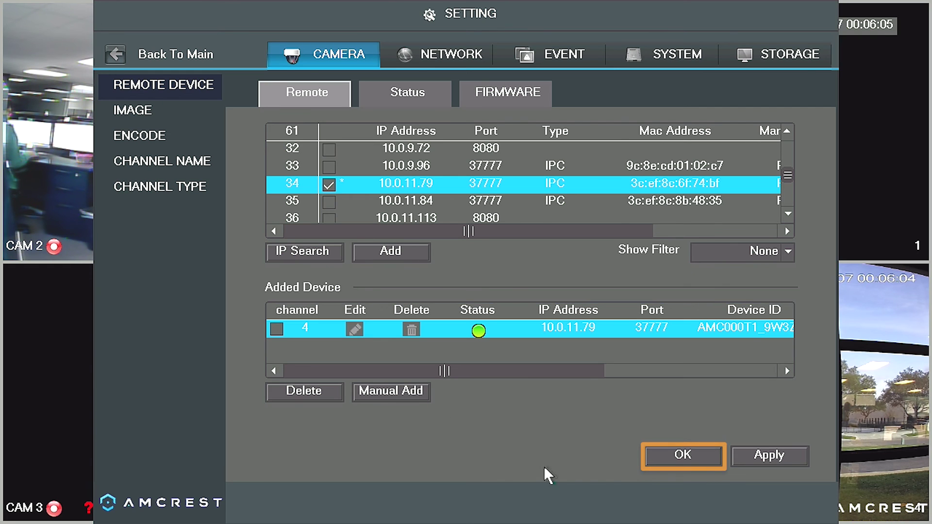
Close Settings and the Main Menu, then open the live view's quick menu
left_click(667, 460)
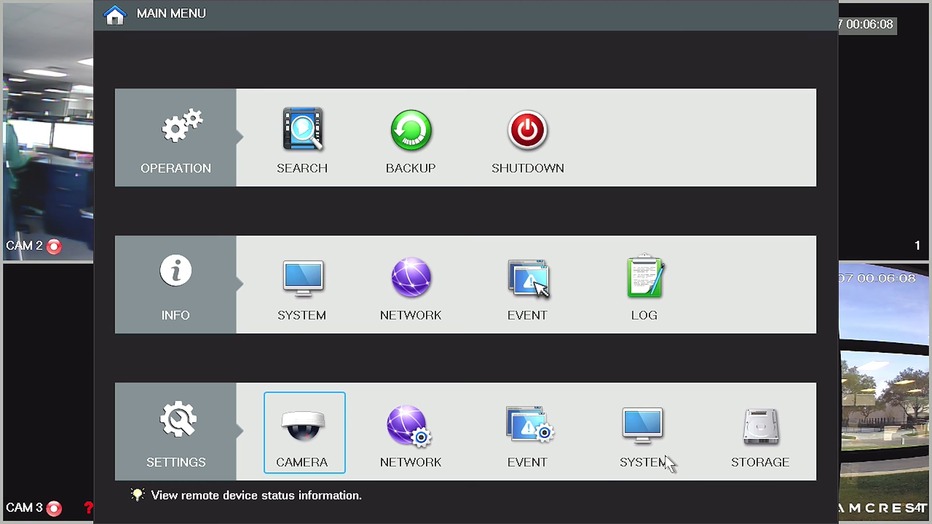
right_click(666, 460)
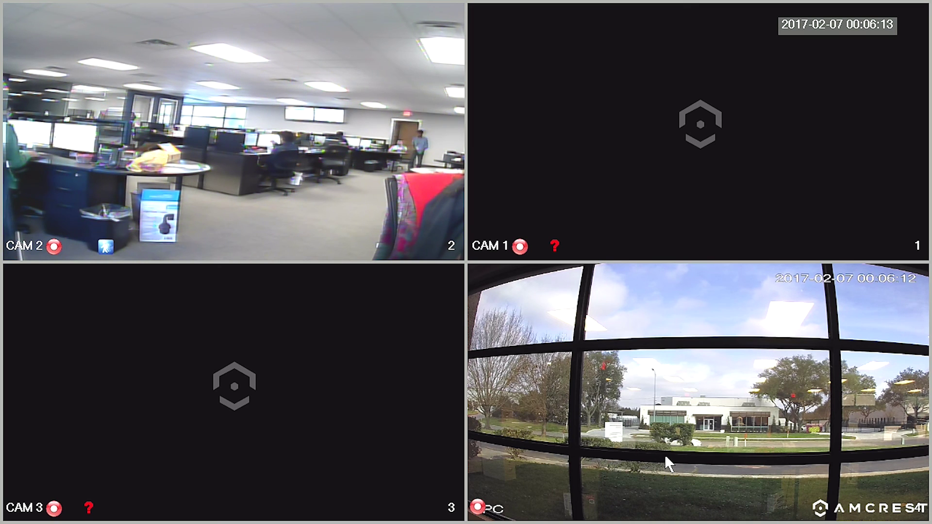
right_click(664, 454)
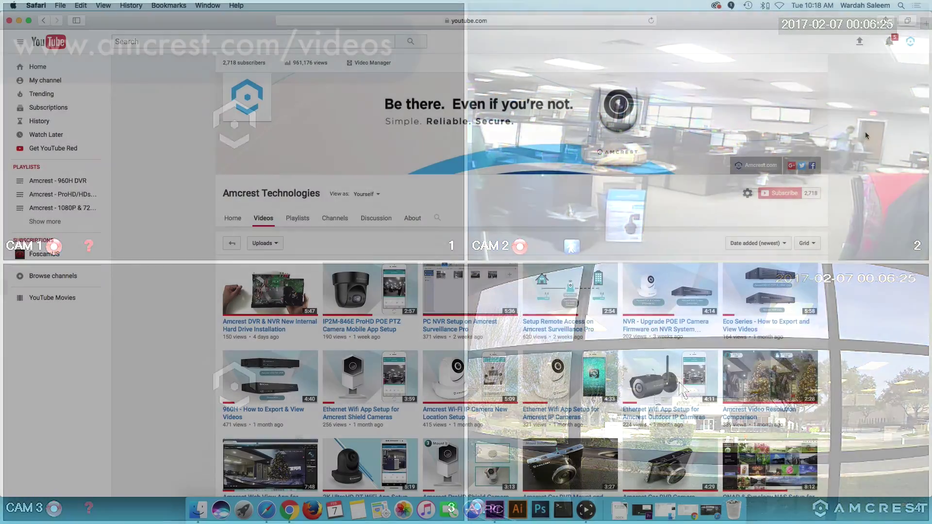
scroll(866, 136, "down", 3)
scroll(867, 136, "down", 2)
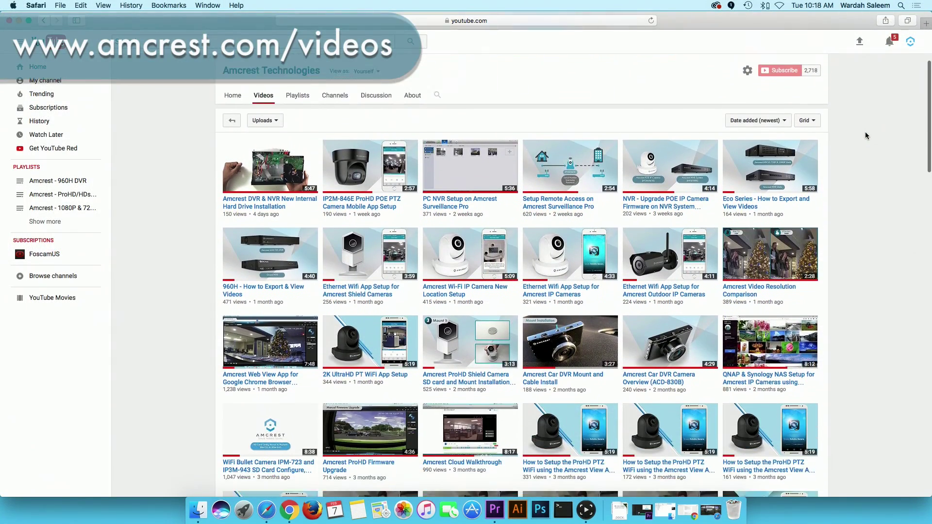
scroll(867, 136, "down", 1)
scroll(866, 136, "down", 2)
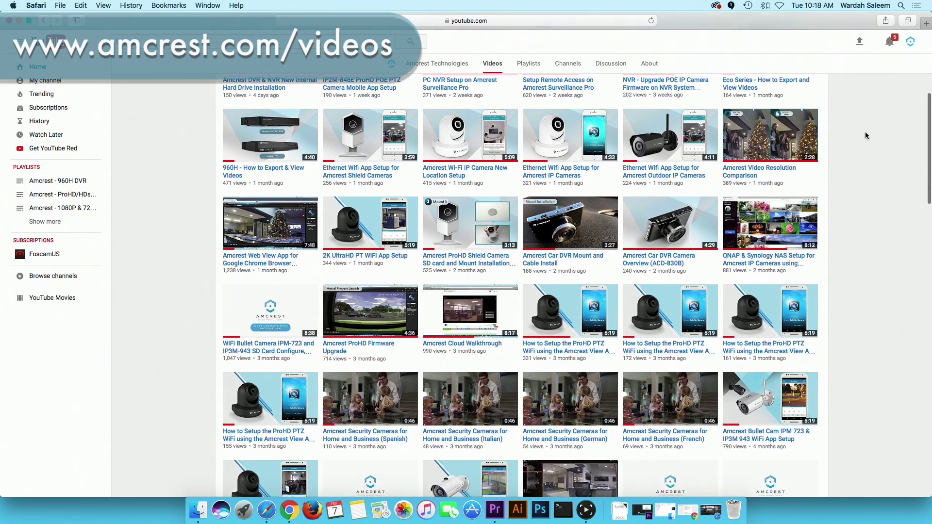
scroll(866, 136, "down", 3)
scroll(865, 135, "down", 2)
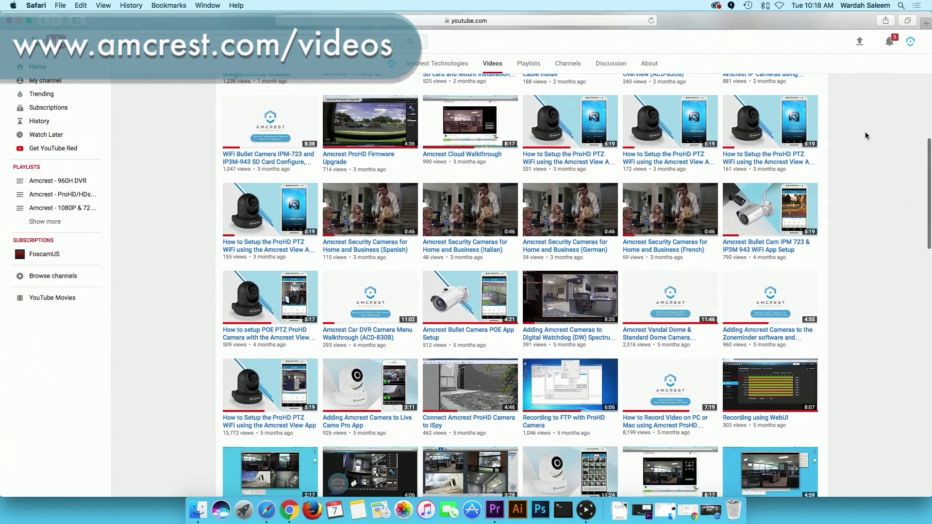